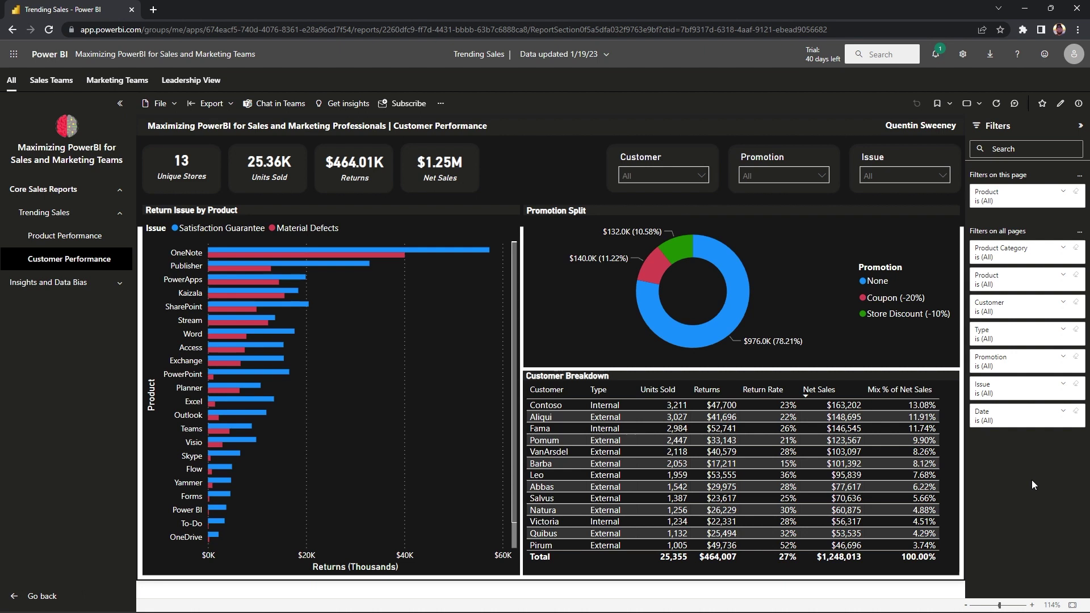
Step: Switch the Customer filter card from Basic filtering to Advanced filtering
{"action": "left_click", "coordinate": [1017, 307]}
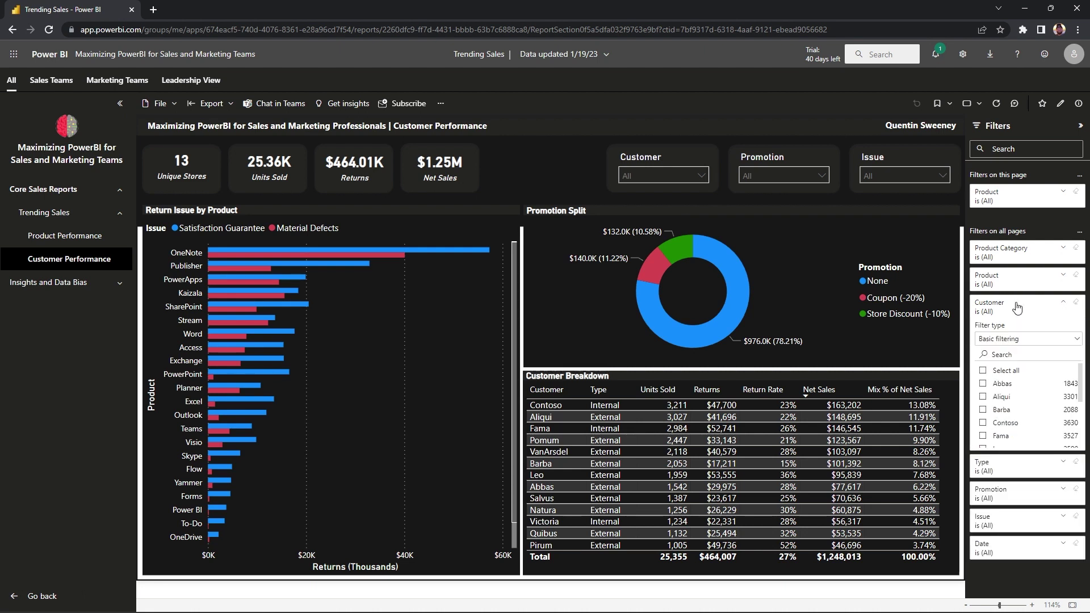
{"action": "left_click", "coordinate": [1008, 341]}
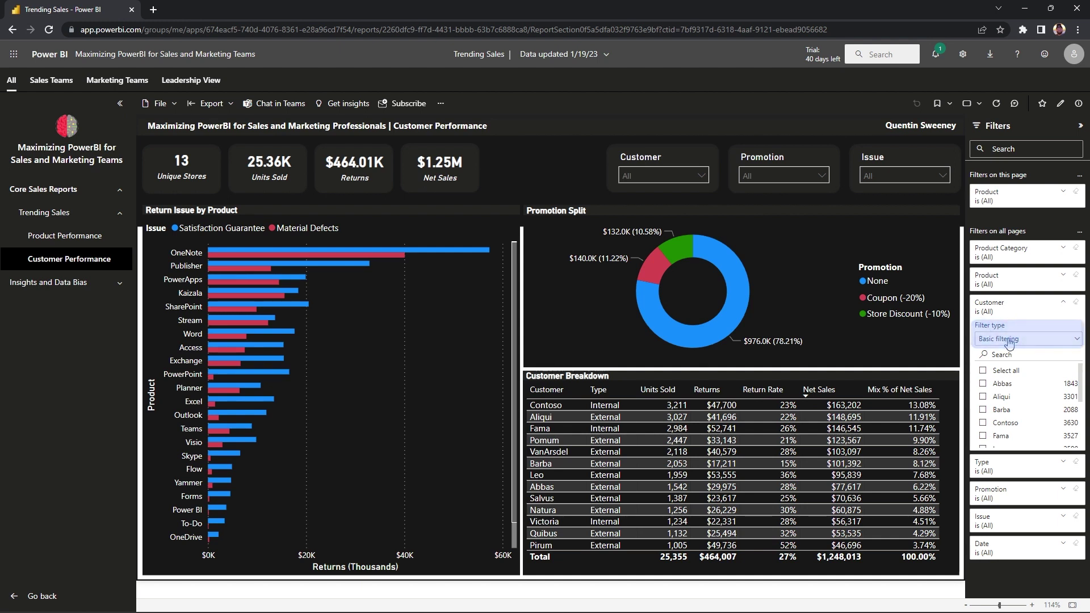
{"action": "left_click", "coordinate": [1002, 356]}
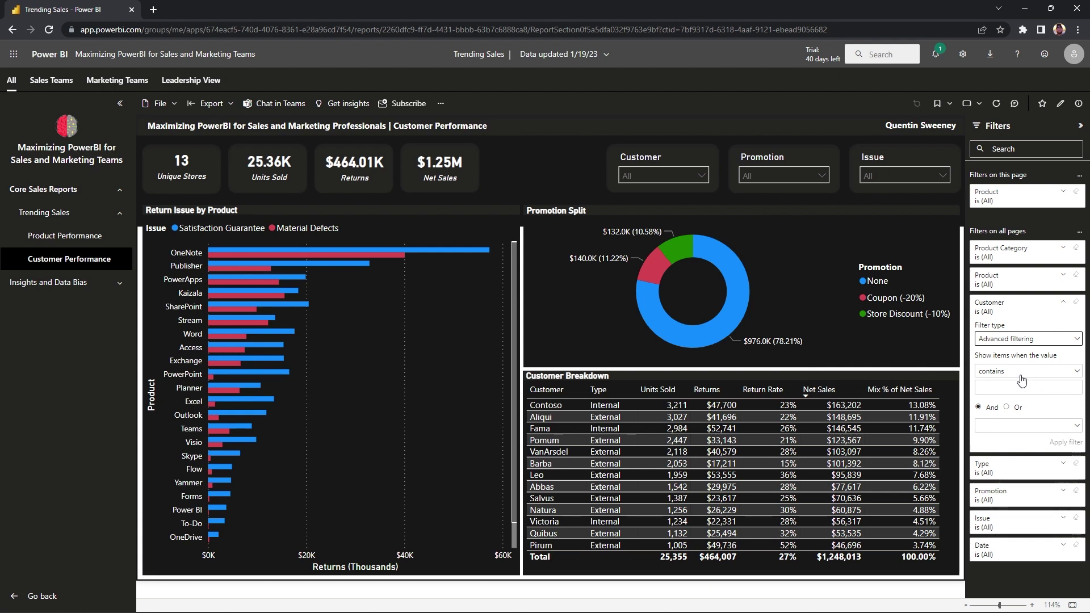
Step: Apply a Customer 'contains Co' filter, narrowing the report to Contoso only
{"action": "left_click", "coordinate": [1077, 376]}
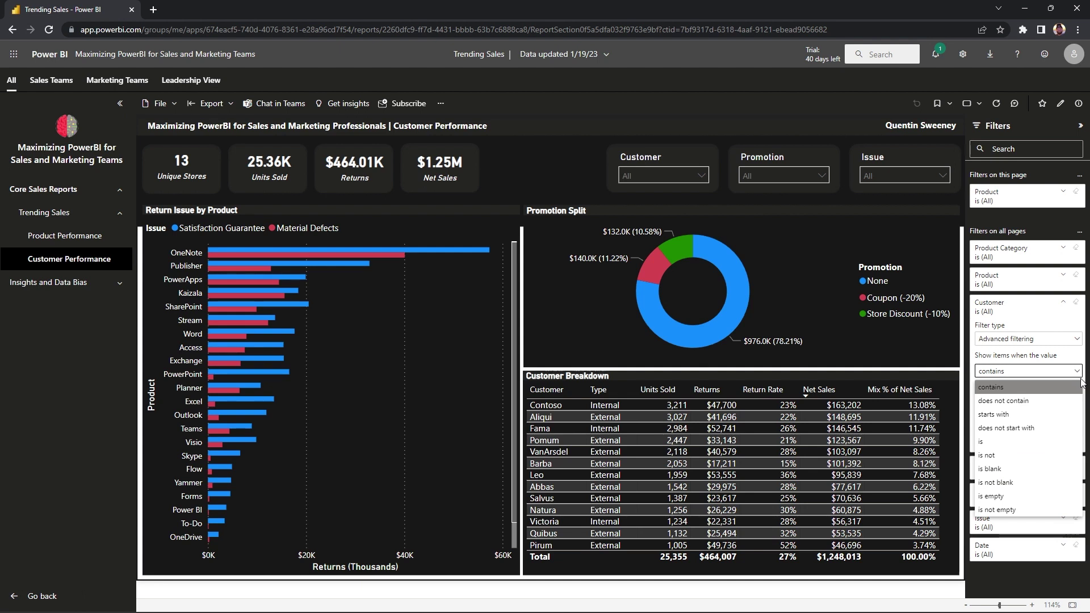
{"action": "left_click", "coordinate": [1073, 387]}
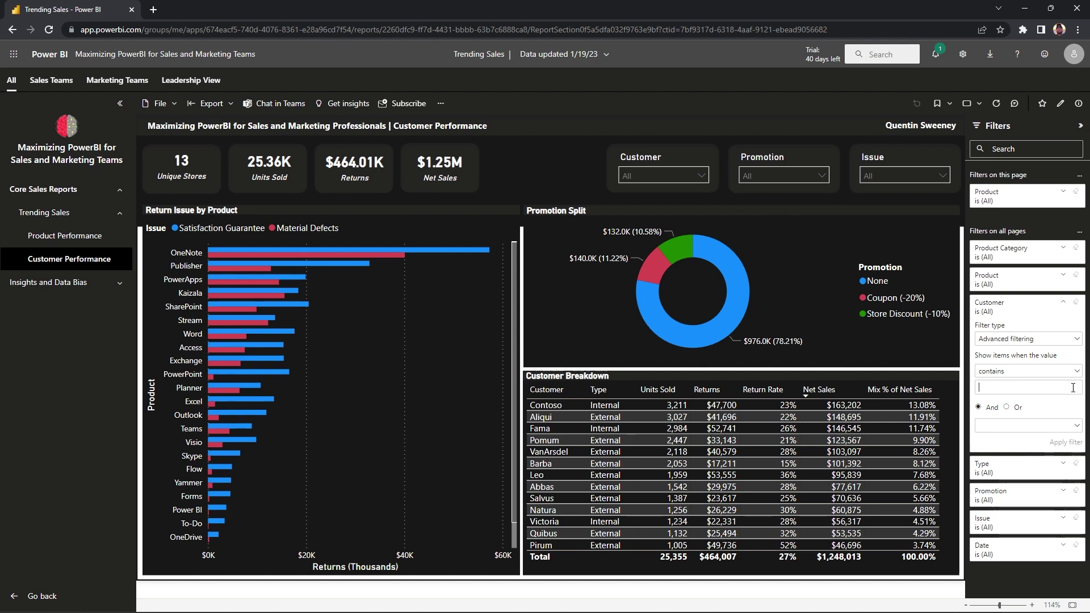
{"action": "type", "text": "Co"}
{"action": "left_click", "coordinate": [1055, 443]}
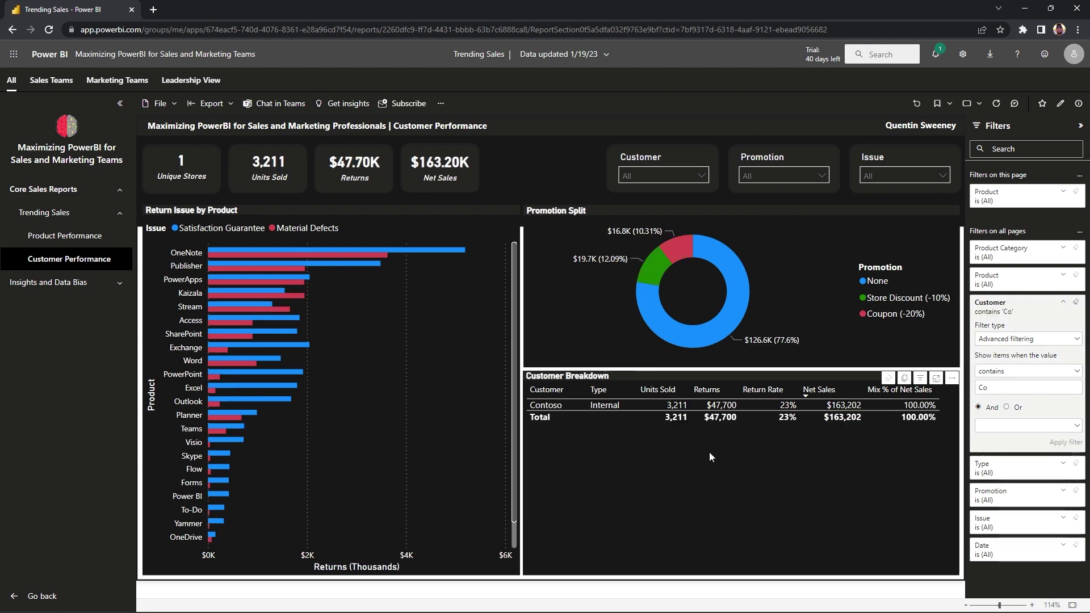
{"action": "mouse_move", "coordinate": [536, 410]}
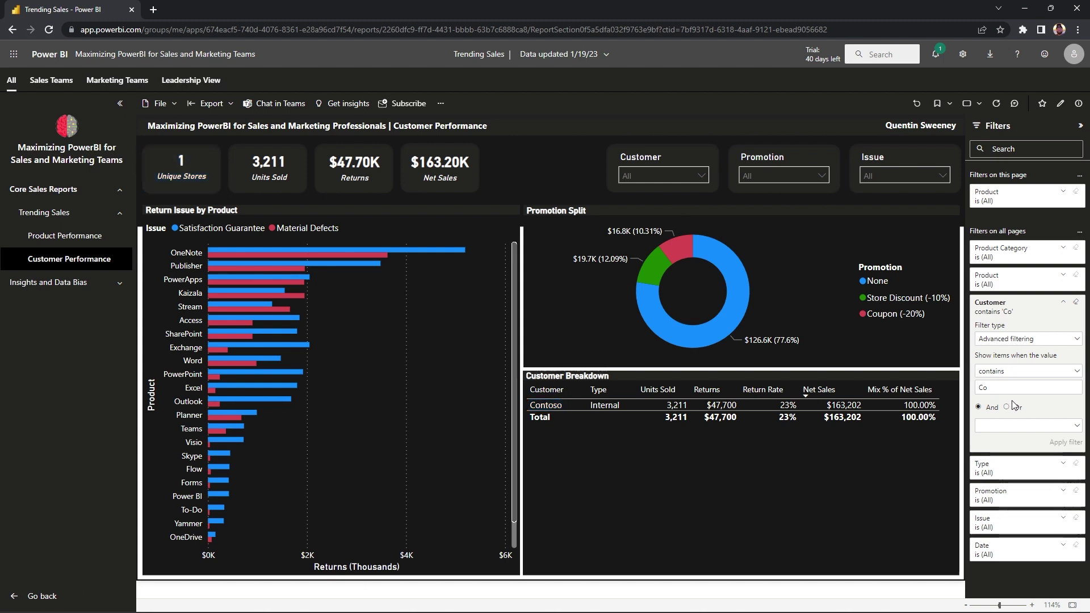
Step: Clear the 'Co' value from the Customer filter so all 13 customers return
{"action": "left_click", "coordinate": [1075, 304]}
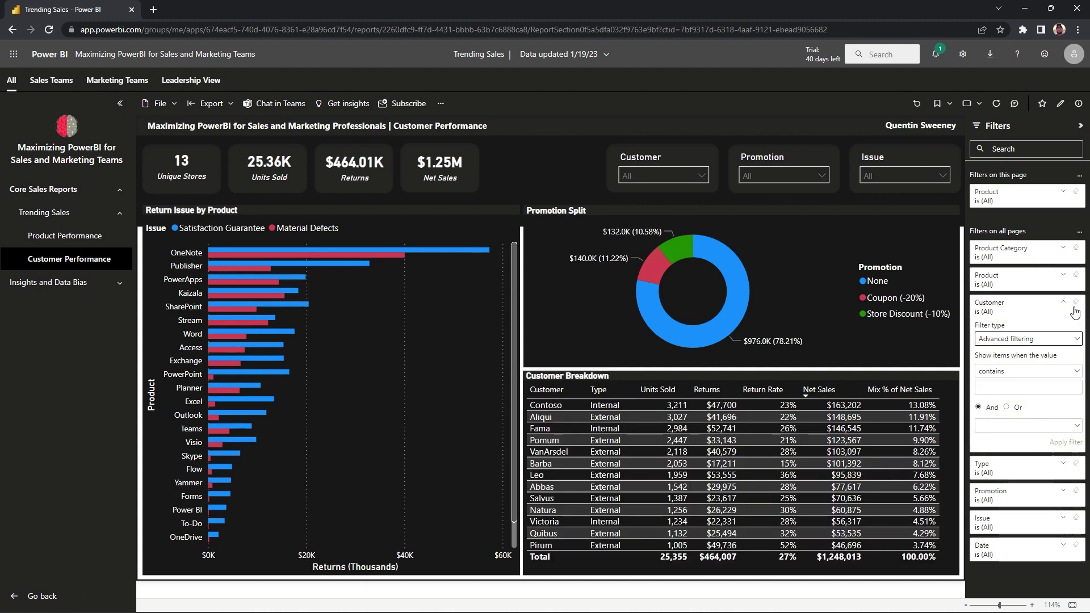
{"action": "left_click", "coordinate": [1049, 375]}
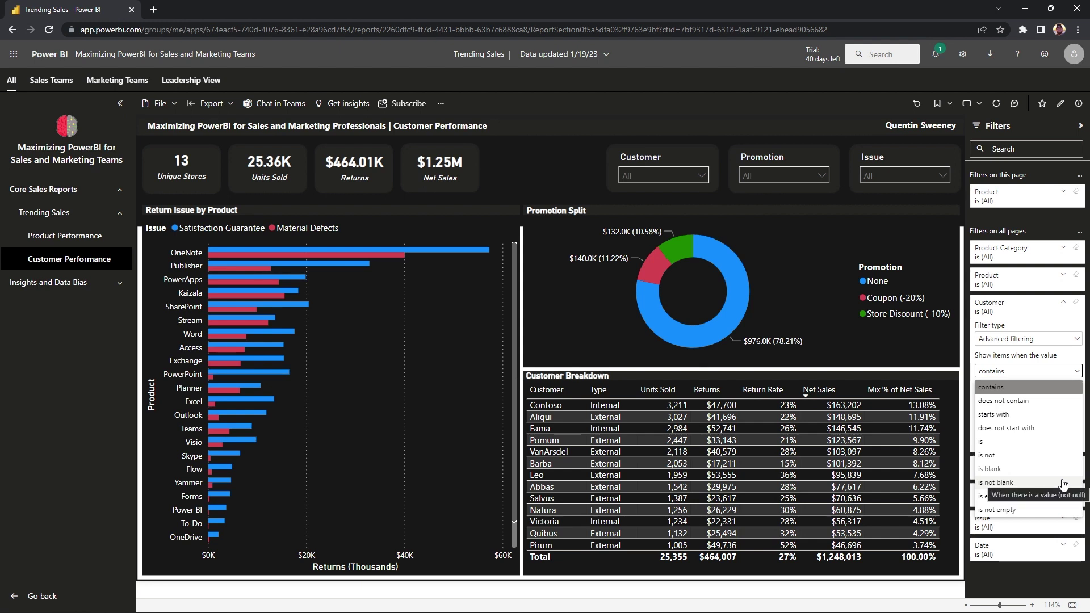
{"action": "left_click", "coordinate": [1078, 376]}
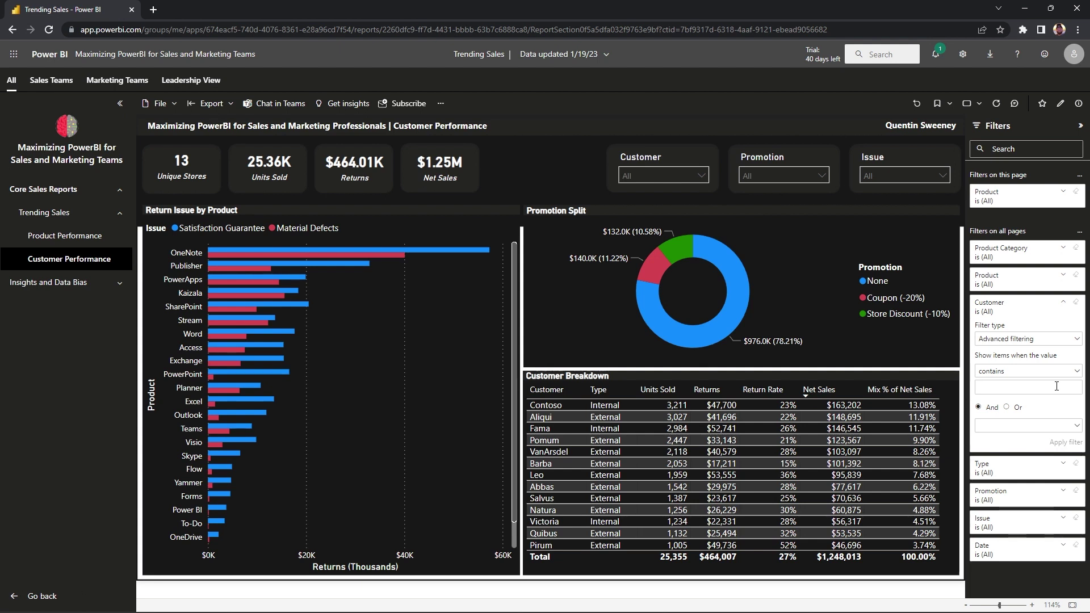
Step: Filter Customer to names starting with 'L' Or starting with 'F', leaving Fama and Leo
{"action": "left_click", "coordinate": [1057, 386]}
{"action": "type", "text": "micro"}
{"action": "type", "text": "L"}
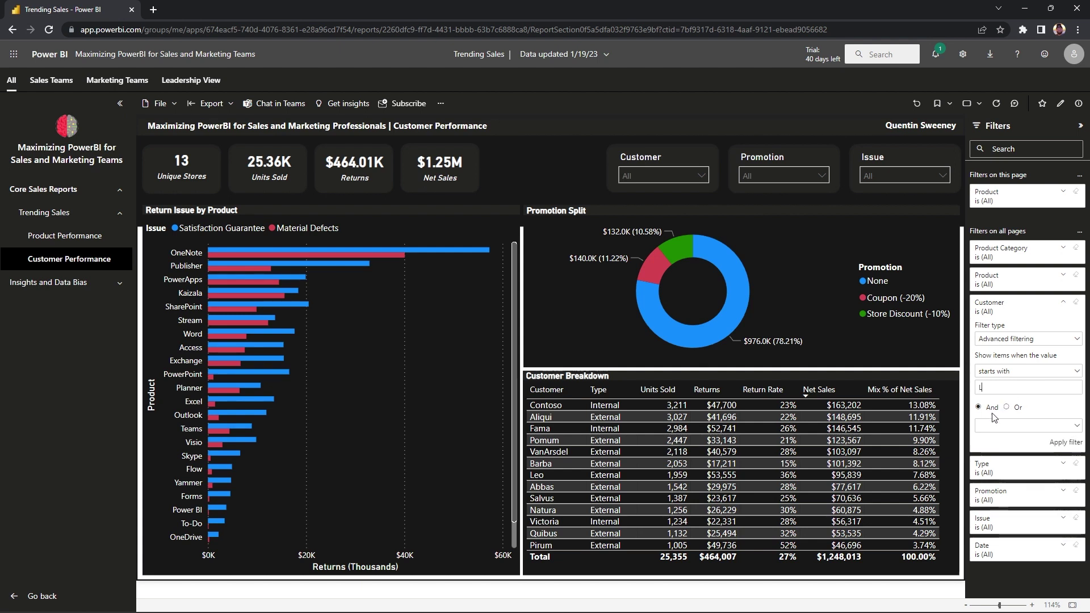
{"action": "left_click", "coordinate": [1008, 407]}
{"action": "left_click", "coordinate": [1078, 426]}
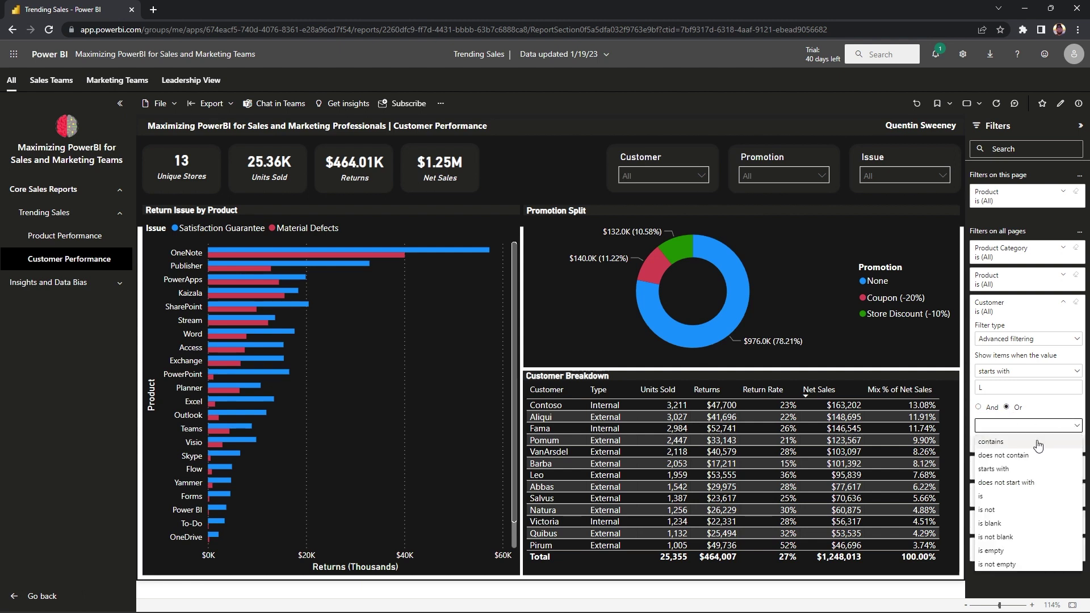
{"action": "left_click", "coordinate": [1029, 470]}
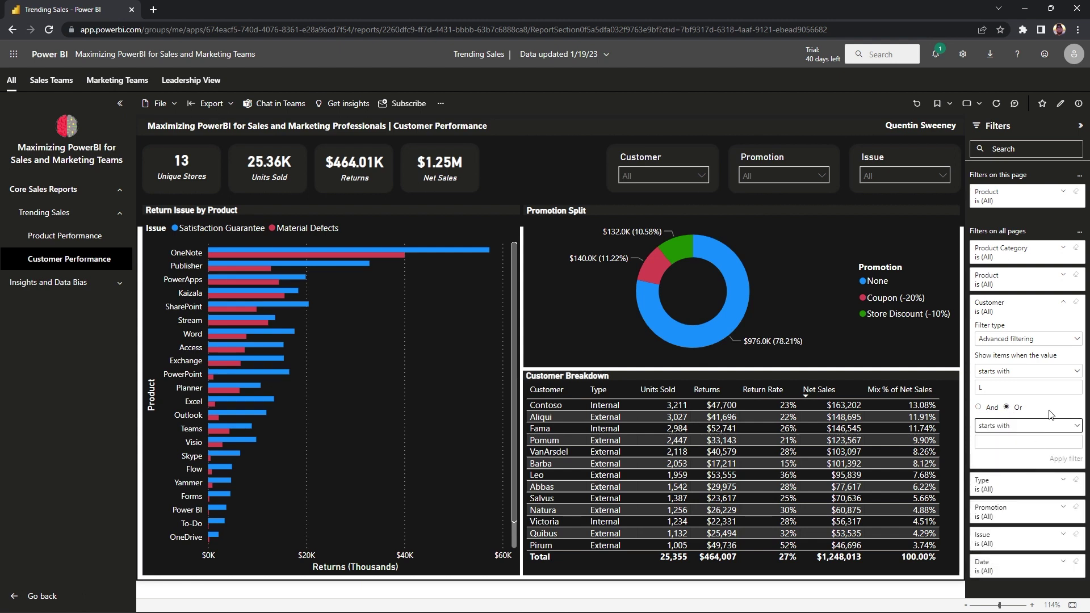
{"action": "left_click", "coordinate": [1038, 445]}
{"action": "type", "text": "F"}
{"action": "left_click", "coordinate": [1065, 460]}
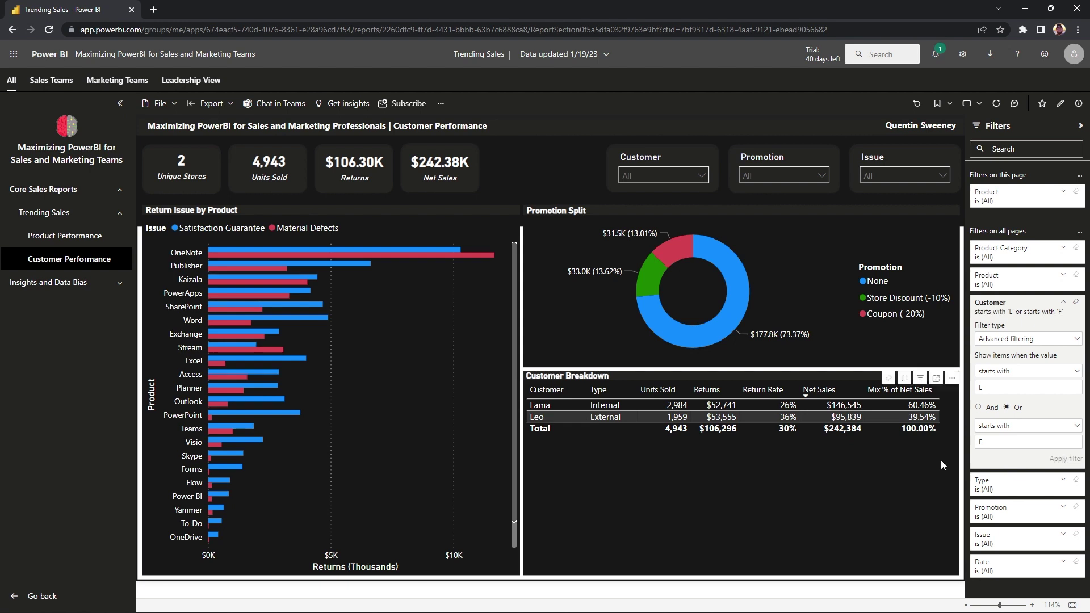
{"action": "mouse_move", "coordinate": [540, 415]}
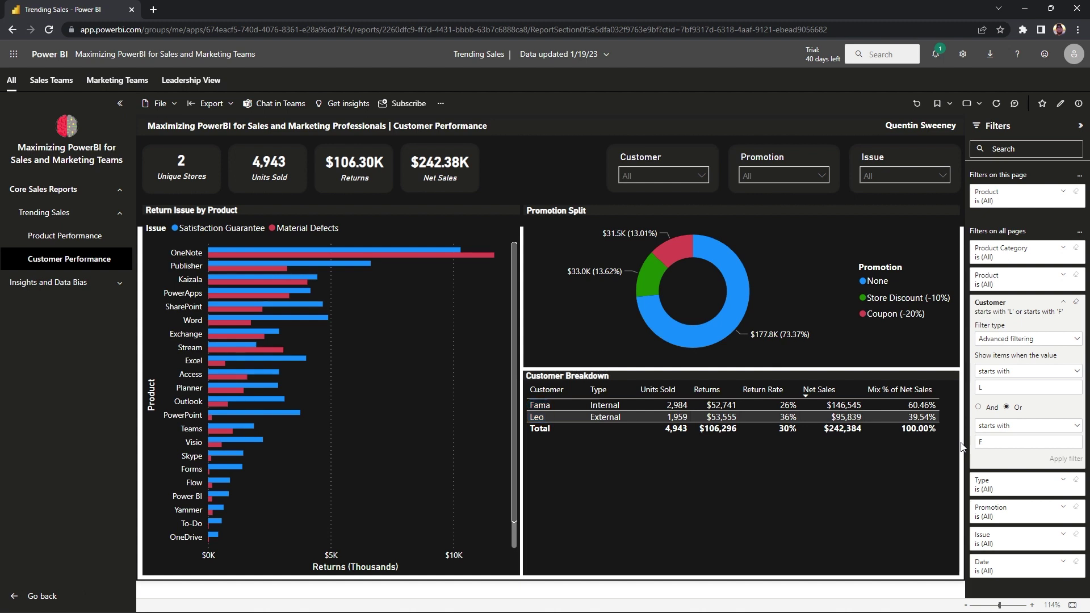
Step: Try And between the L and F conditions, then revert to Or, reapply, and collapse the card
{"action": "left_click", "coordinate": [978, 408]}
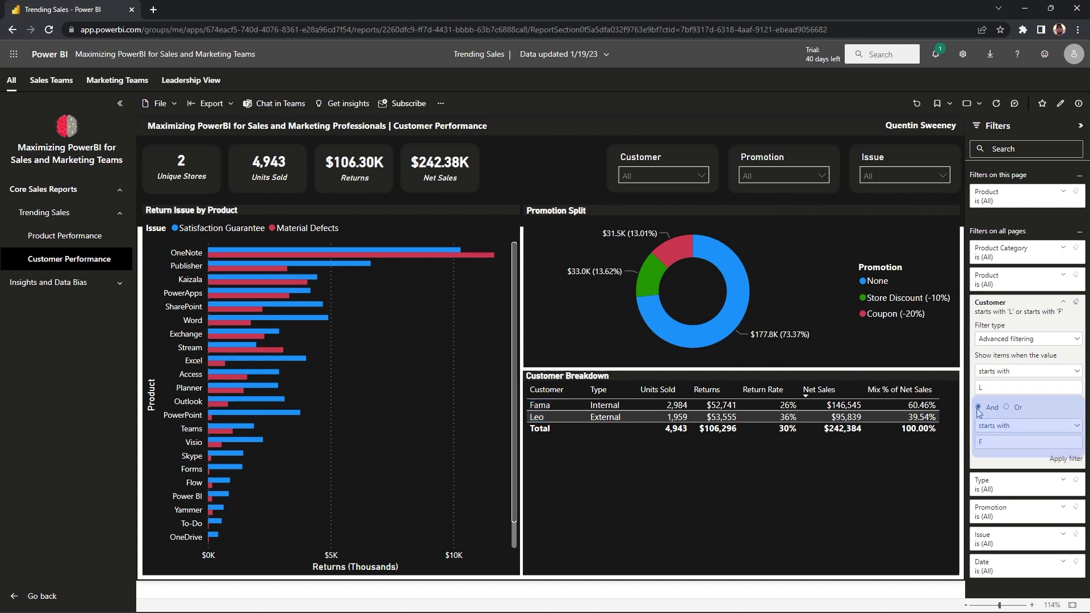
{"action": "left_click", "coordinate": [1057, 459]}
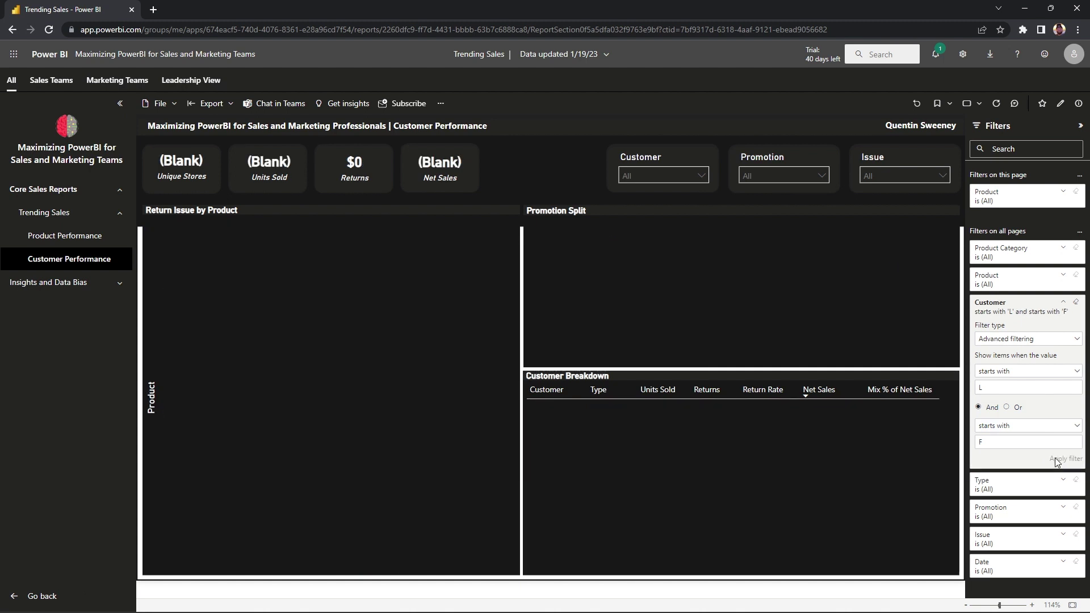
{"action": "left_click", "coordinate": [1008, 408]}
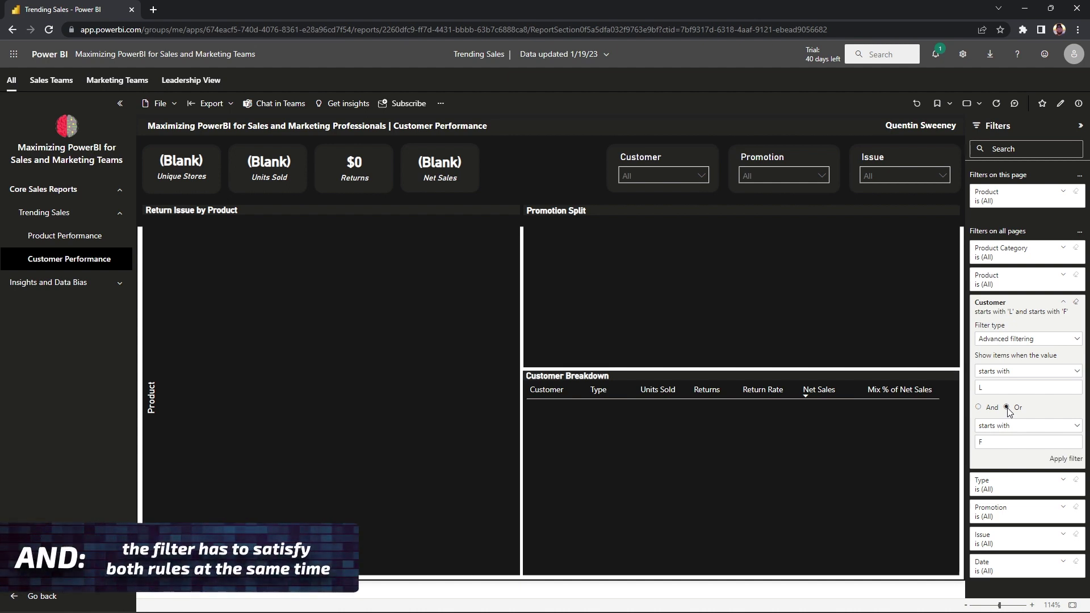
{"action": "left_click", "coordinate": [1062, 460]}
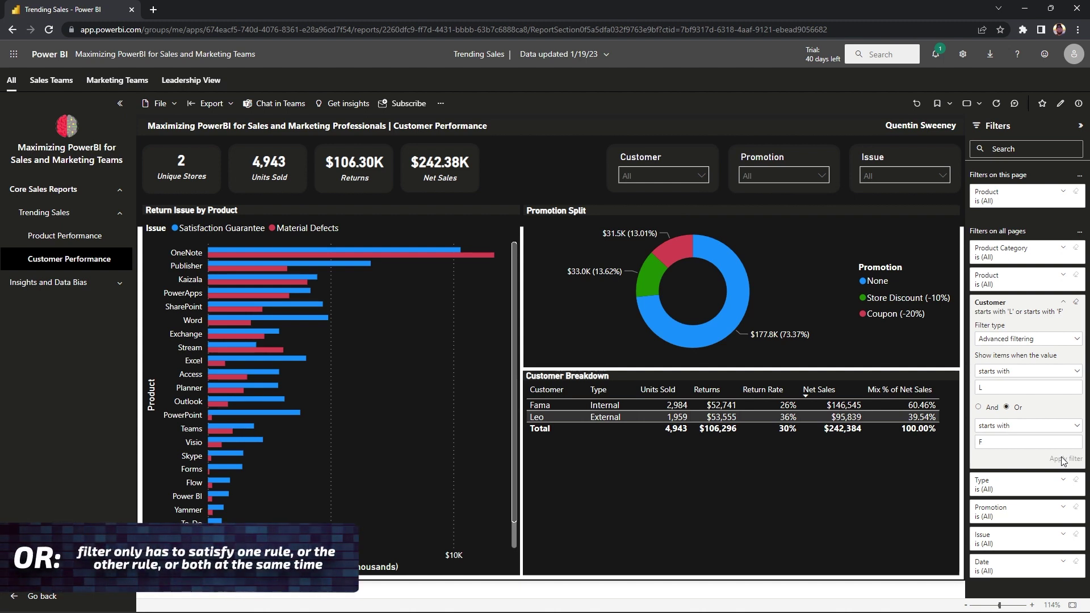
{"action": "left_click", "coordinate": [1044, 307]}
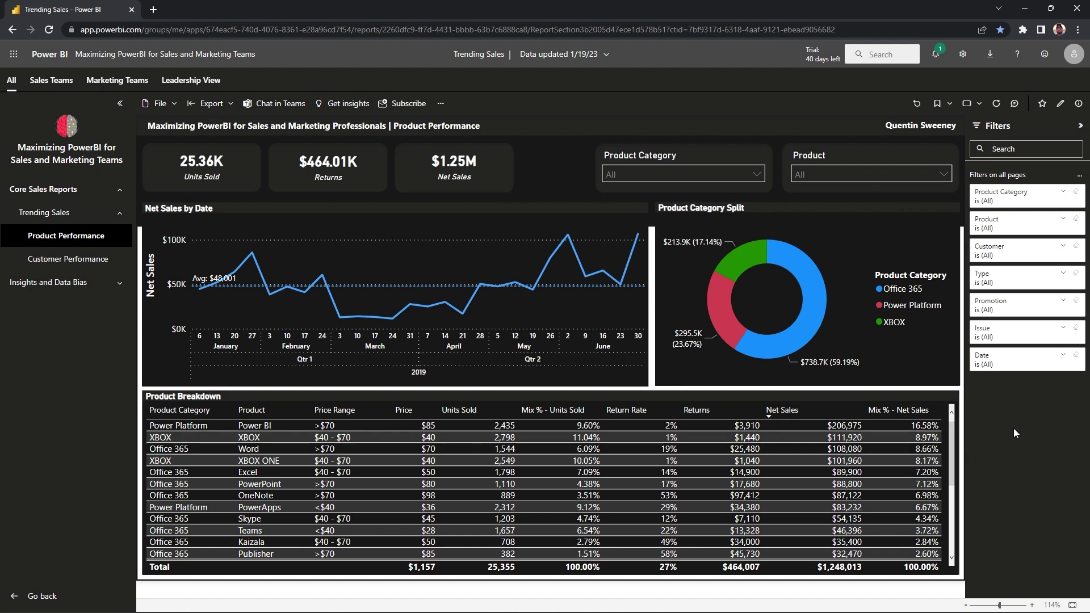
Step: Expand the Date filter card to show its Advanced filtering 'is' condition
{"action": "left_click", "coordinate": [1024, 369]}
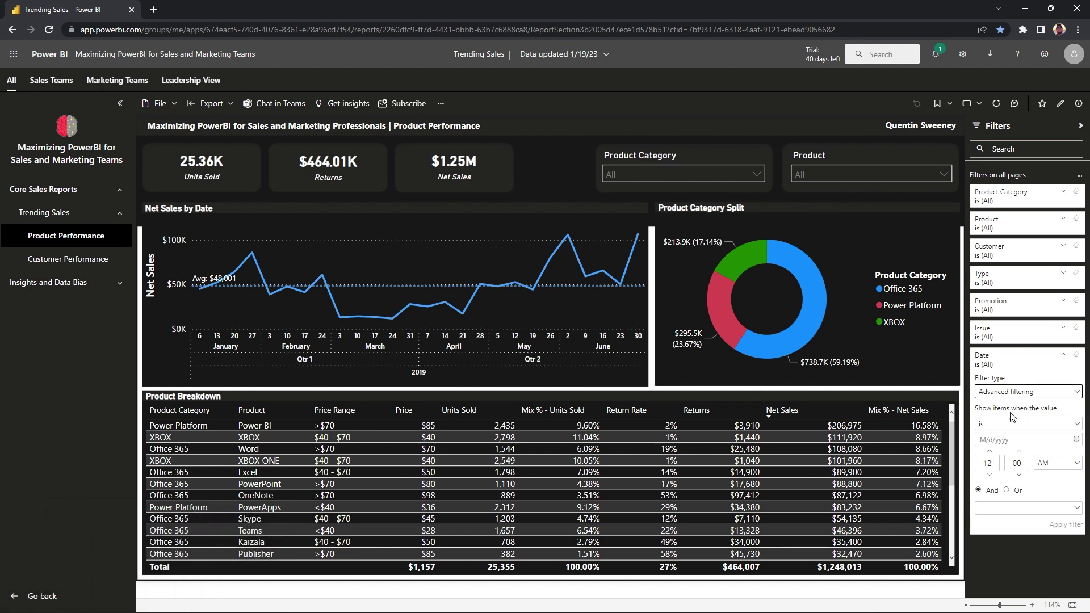
Step: Apply a Date filter of 'is on or after' 02/1/2019
{"action": "left_click", "coordinate": [999, 426]}
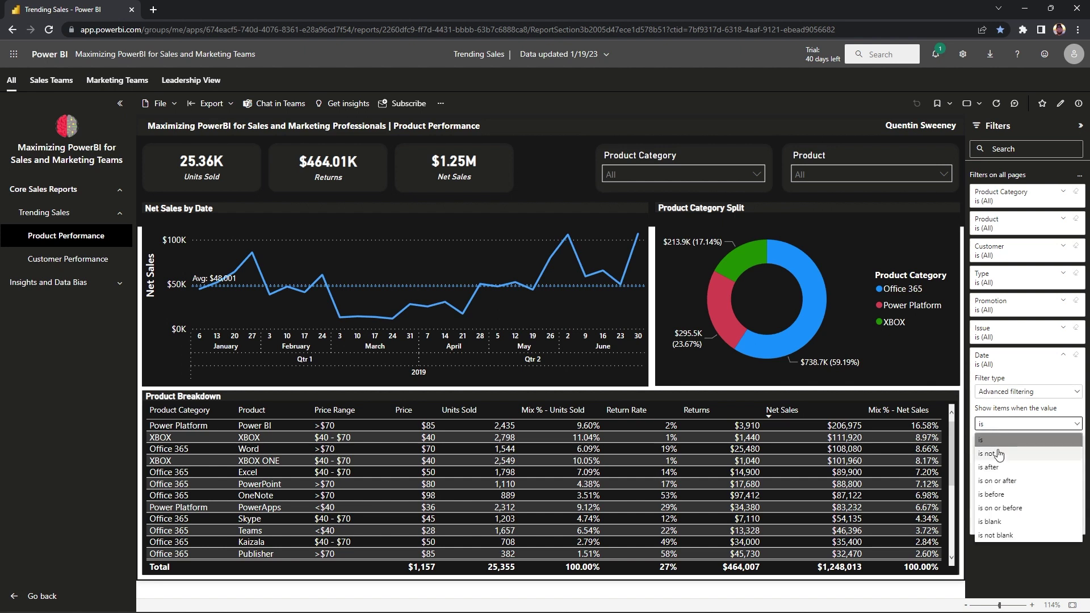
{"action": "left_click", "coordinate": [996, 481]}
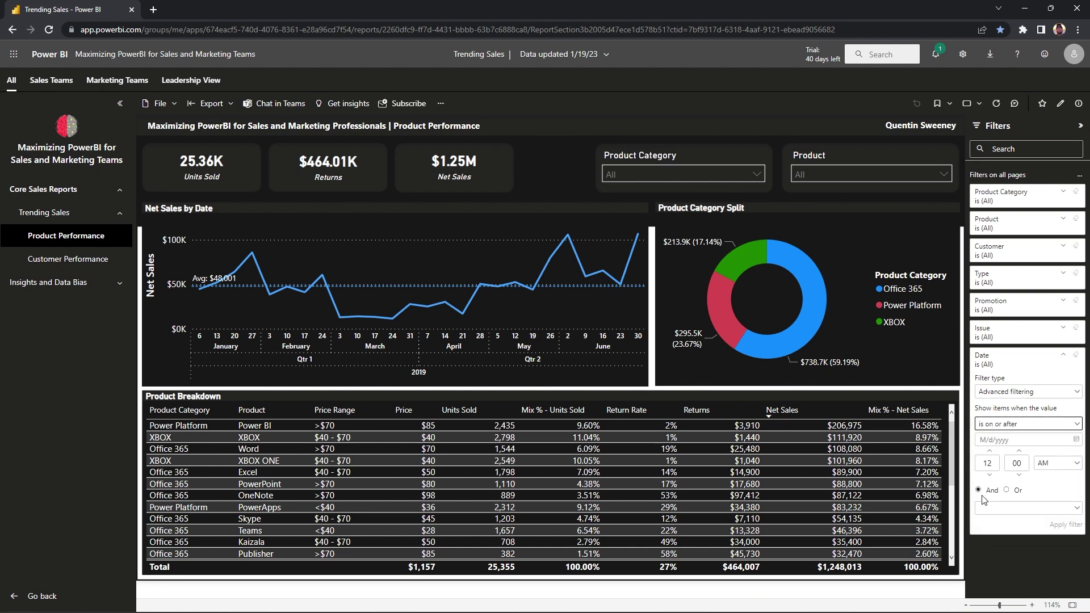
{"action": "left_click", "coordinate": [984, 440]}
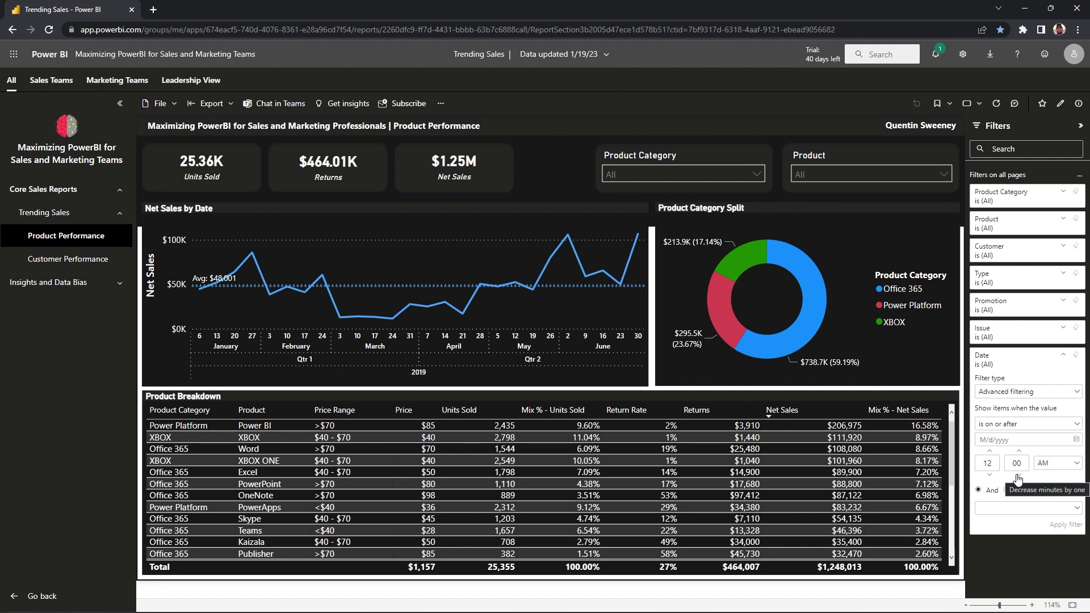
{"action": "type", "text": "02"}
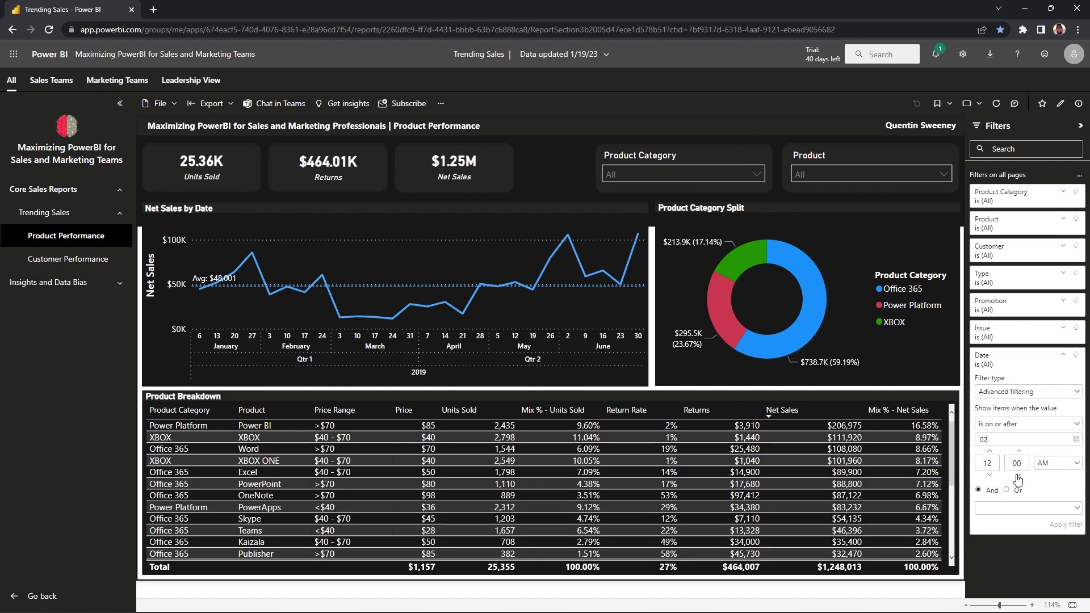
{"action": "type", "text": "/1/2019"}
{"action": "left_click", "coordinate": [1062, 528]}
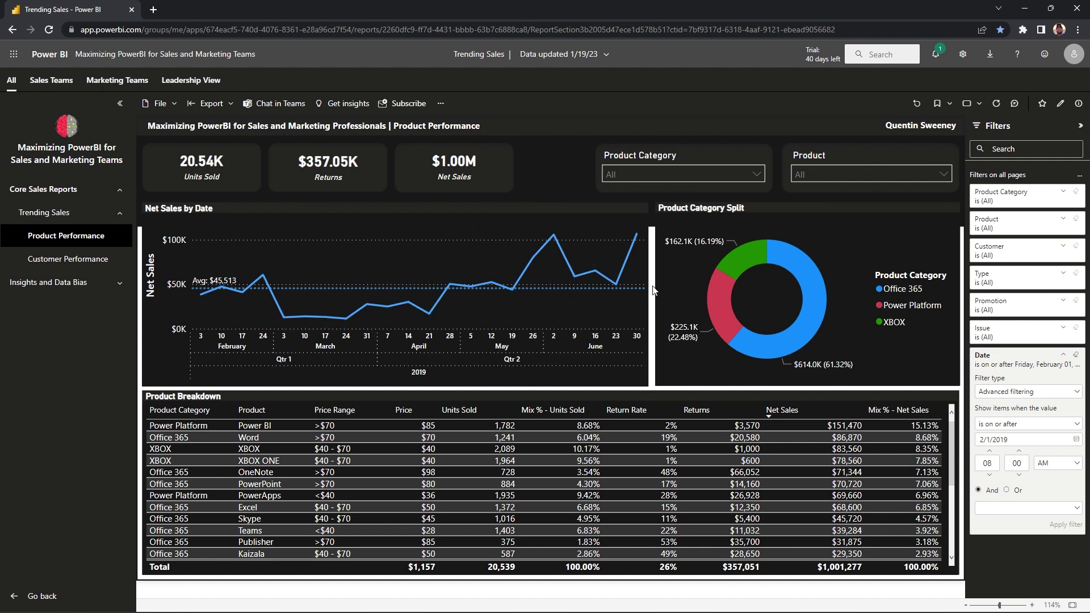
Step: Add a second Date condition 'is before' 5/1/2019 joined with And, and apply it
{"action": "left_click", "coordinate": [984, 362]}
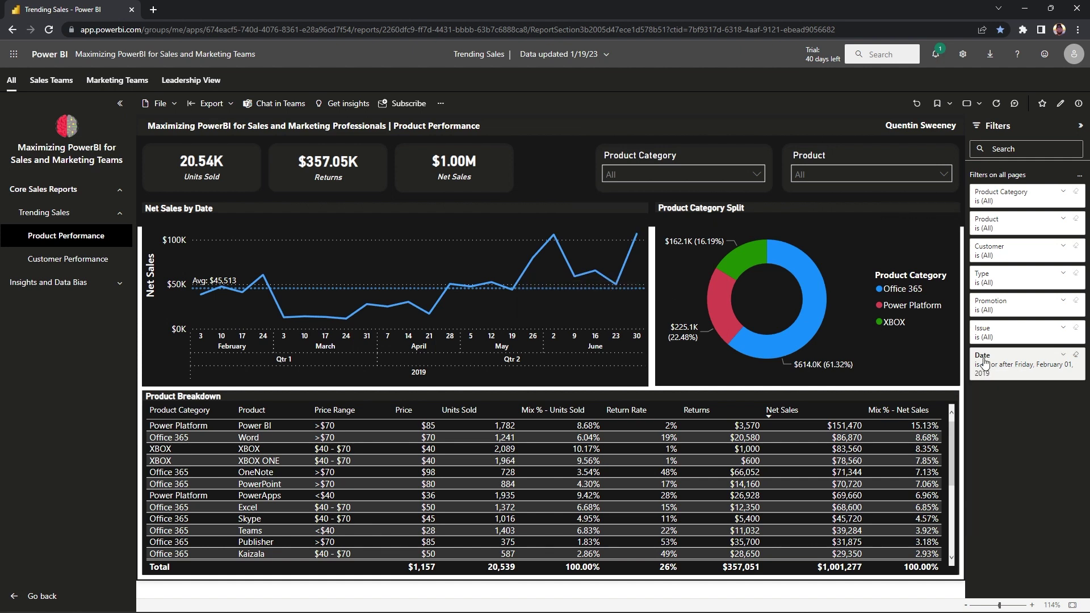
{"action": "left_click", "coordinate": [983, 366]}
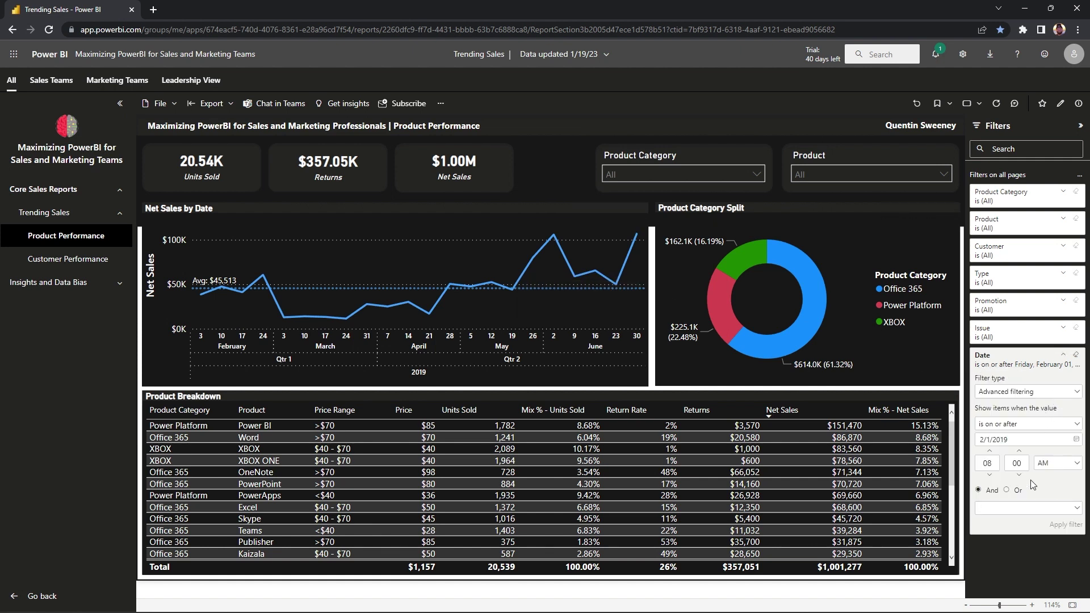
{"action": "left_click", "coordinate": [1032, 509]}
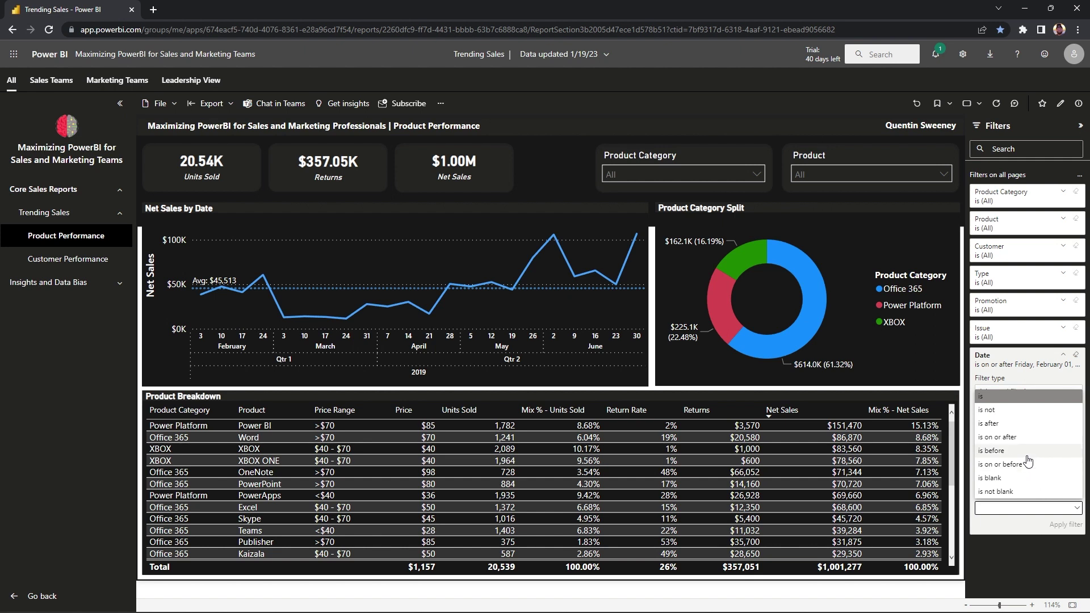
{"action": "left_click", "coordinate": [1028, 453]}
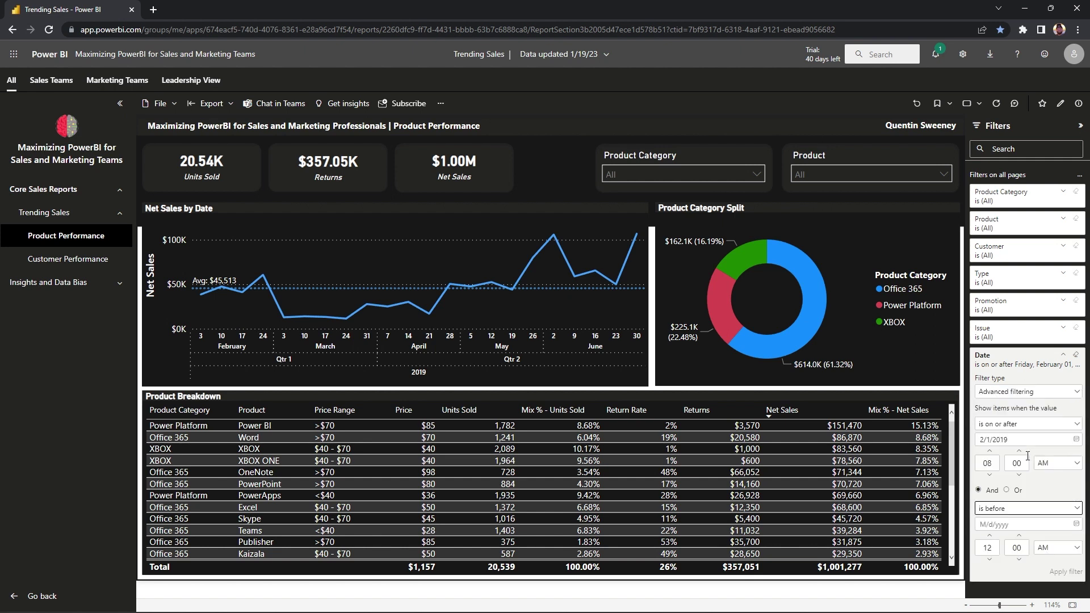
{"action": "left_click", "coordinate": [1031, 524]}
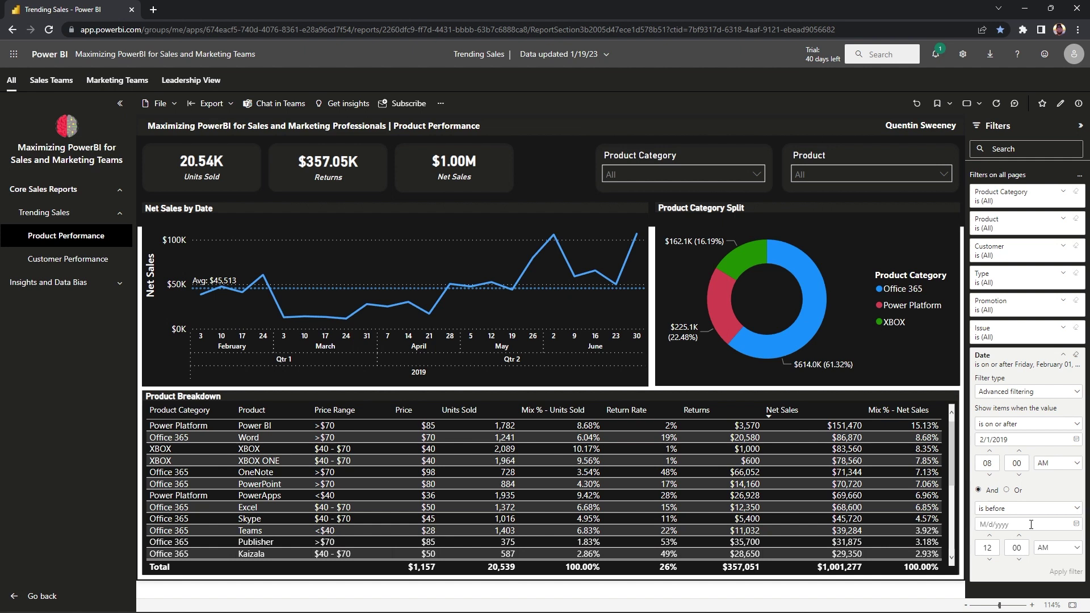
{"action": "type", "text": "5/1"}
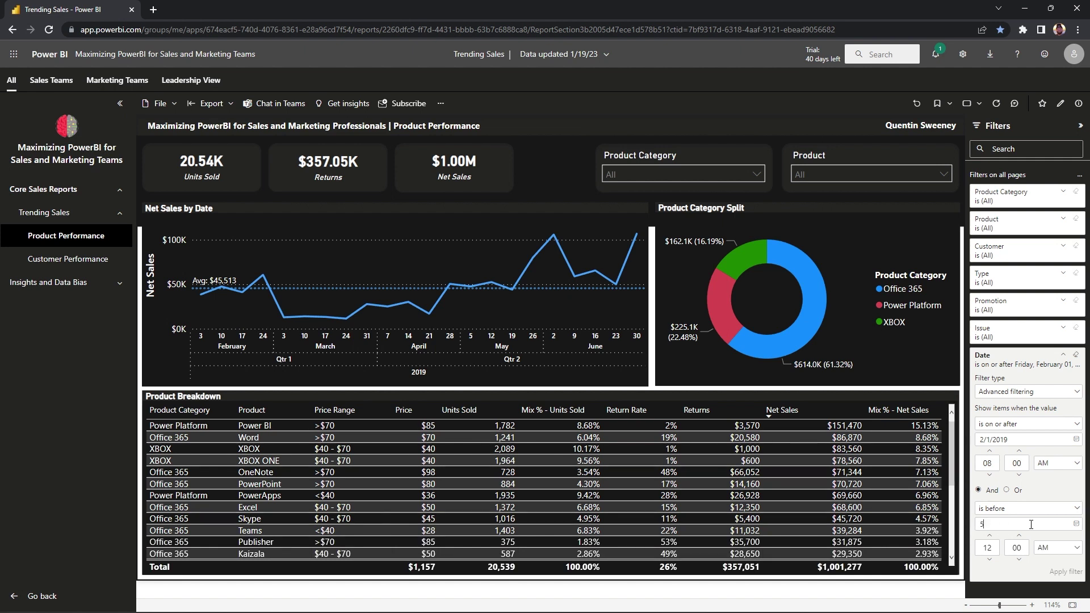
{"action": "type", "text": "/2019"}
{"action": "left_click", "coordinate": [1070, 574]}
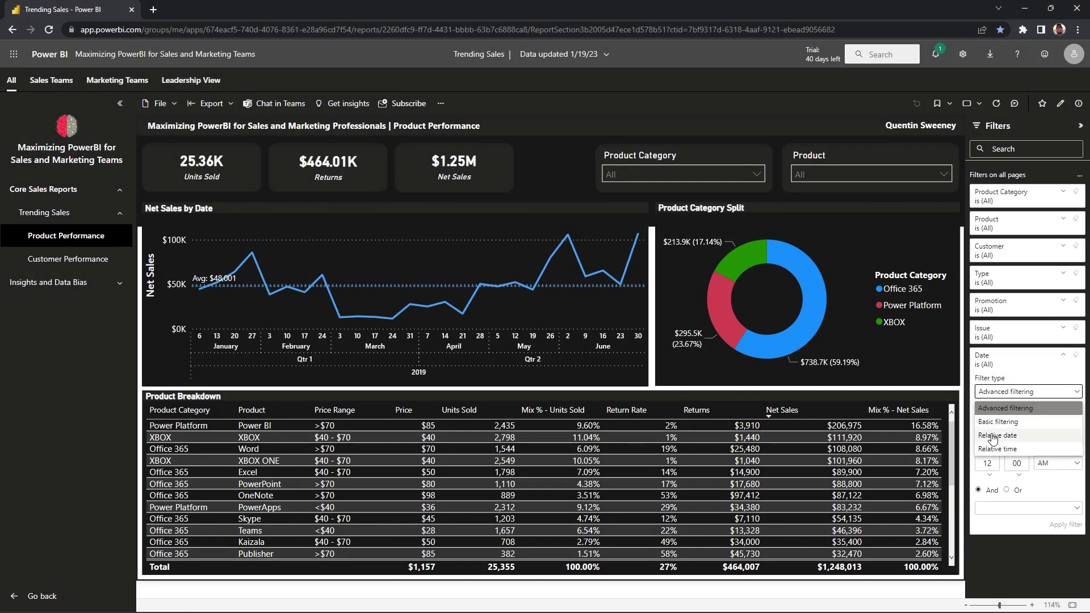
Step: Change the Date filter to Relative date with 'is in the last' and view the time-unit choices
{"action": "left_click", "coordinate": [995, 435]}
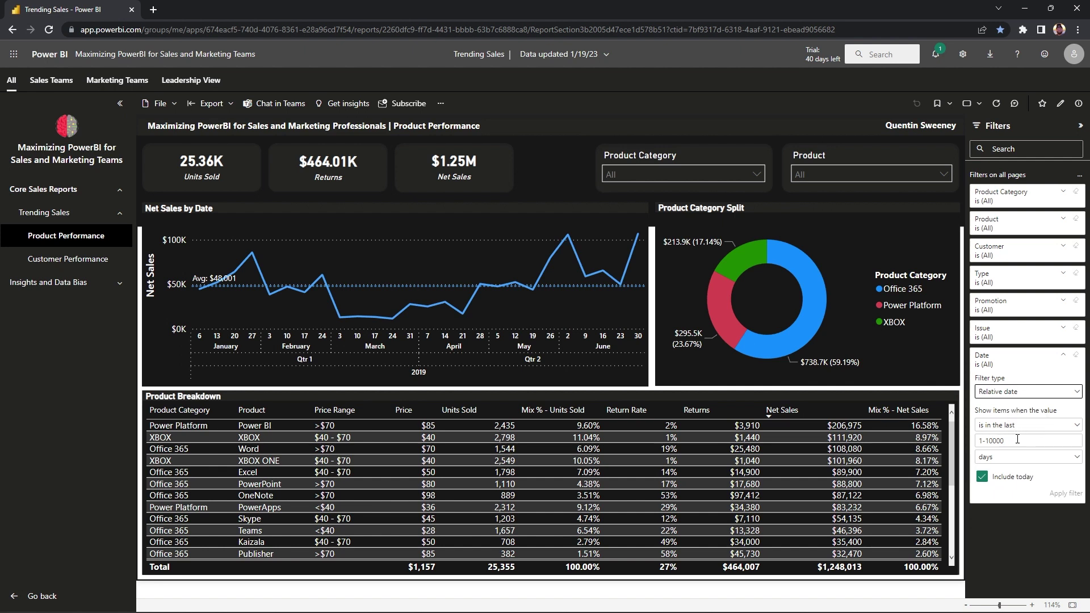
{"action": "left_click", "coordinate": [1010, 426]}
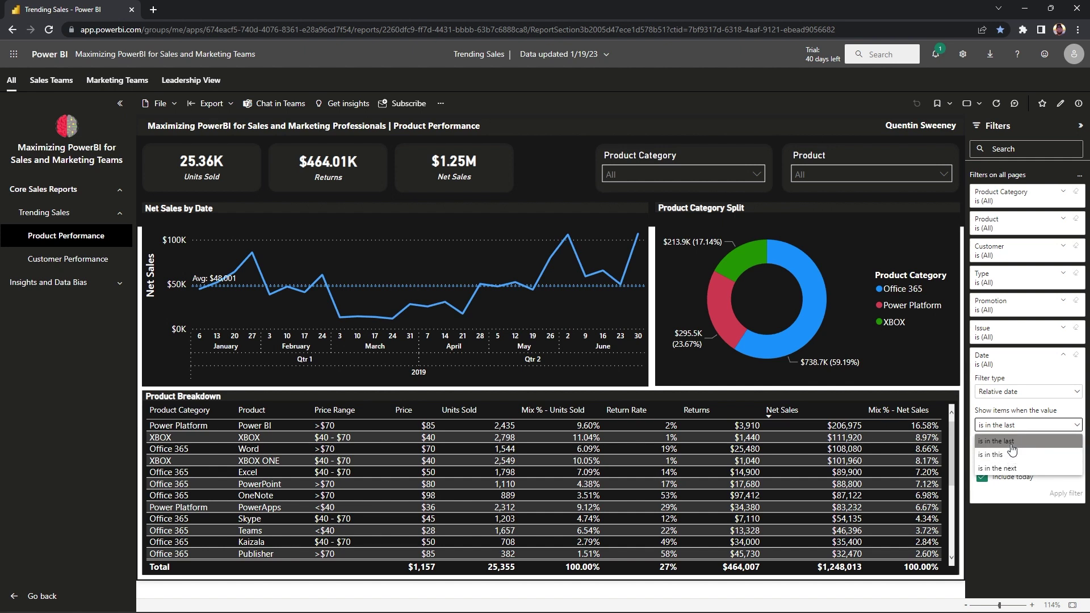
{"action": "left_click", "coordinate": [1011, 446]}
{"action": "left_click", "coordinate": [1015, 459]}
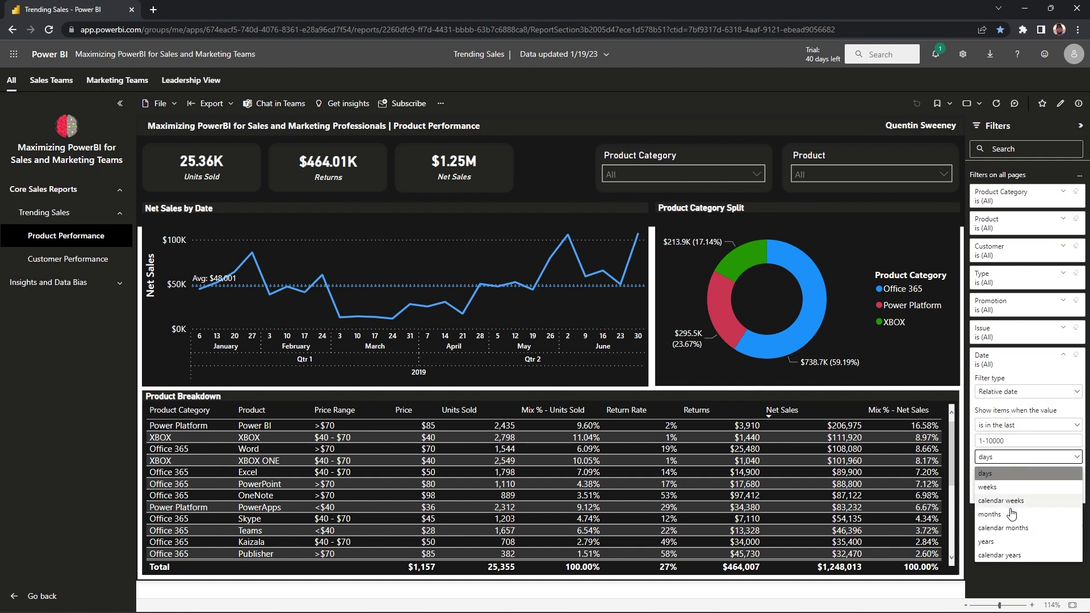